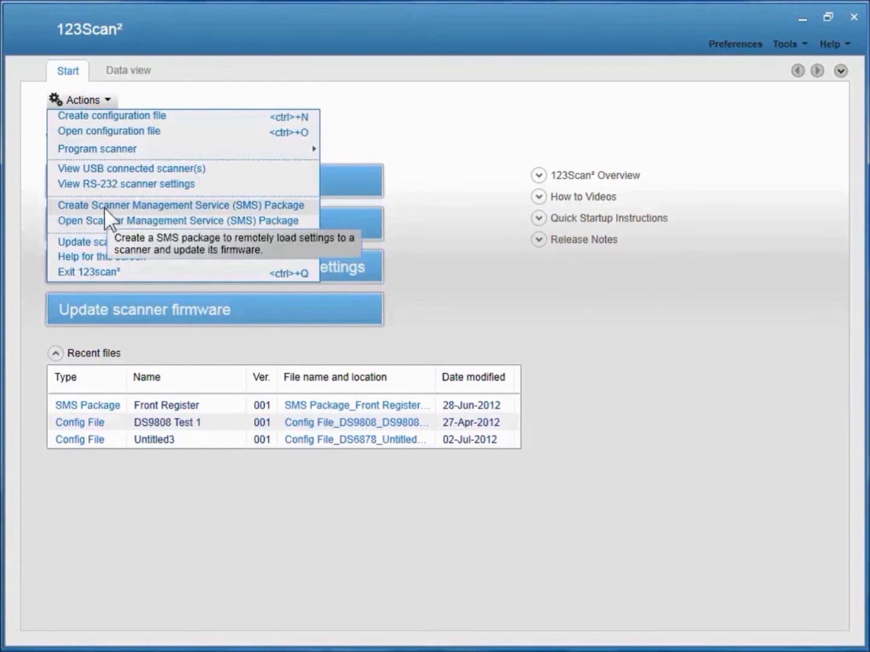
# Create a new SMS package and replace its default name with 'package 1'
pyautogui.click(104, 206)
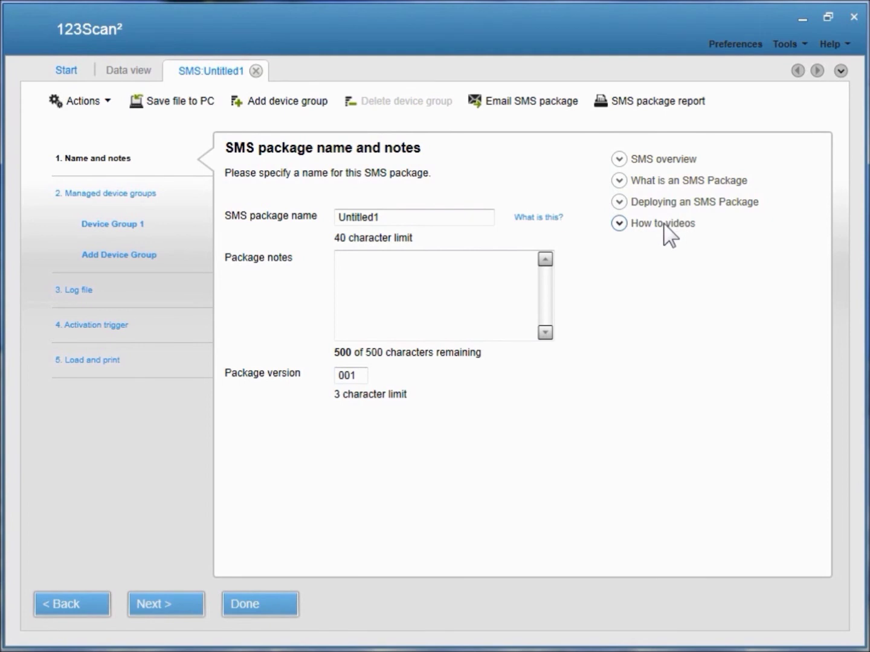
pyautogui.doubleClick(395, 218)
pyautogui.press('BackSpace')
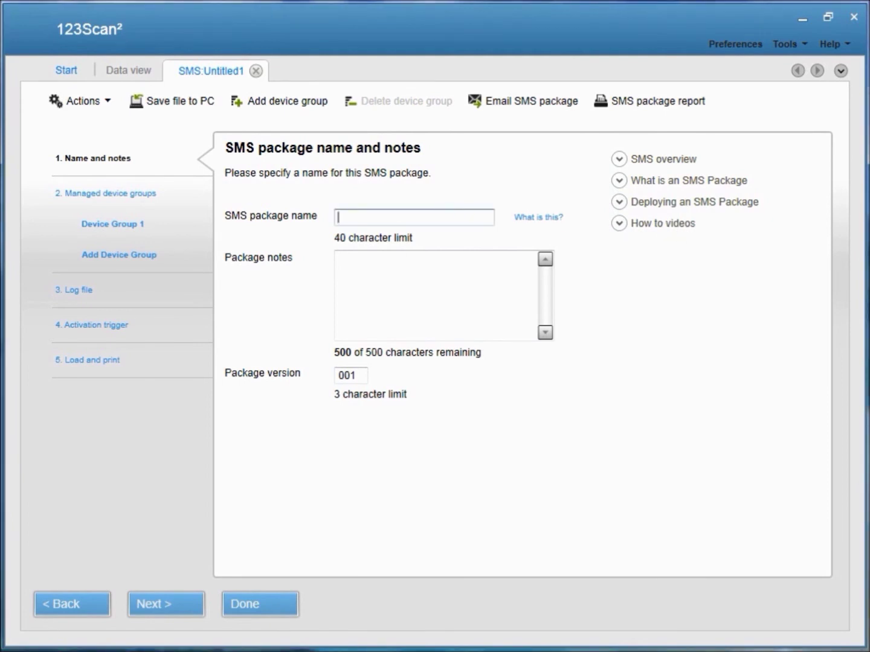
pyautogui.write('package 1')
# Choose the DS9808 family and DS9808-COMMON SR MODELS-S model for Device Group 1, then continue
pyautogui.click(151, 606)
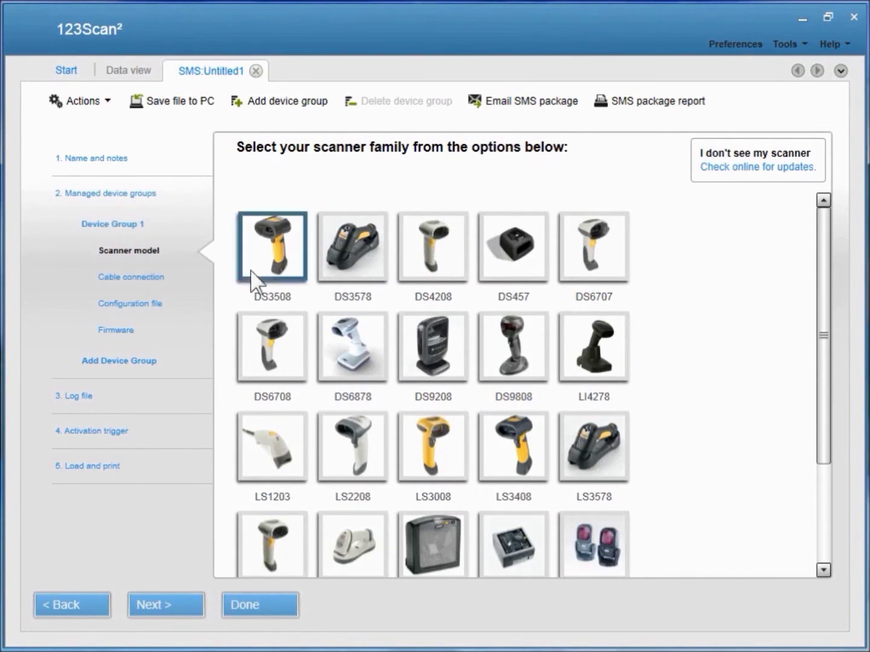
pyautogui.click(495, 364)
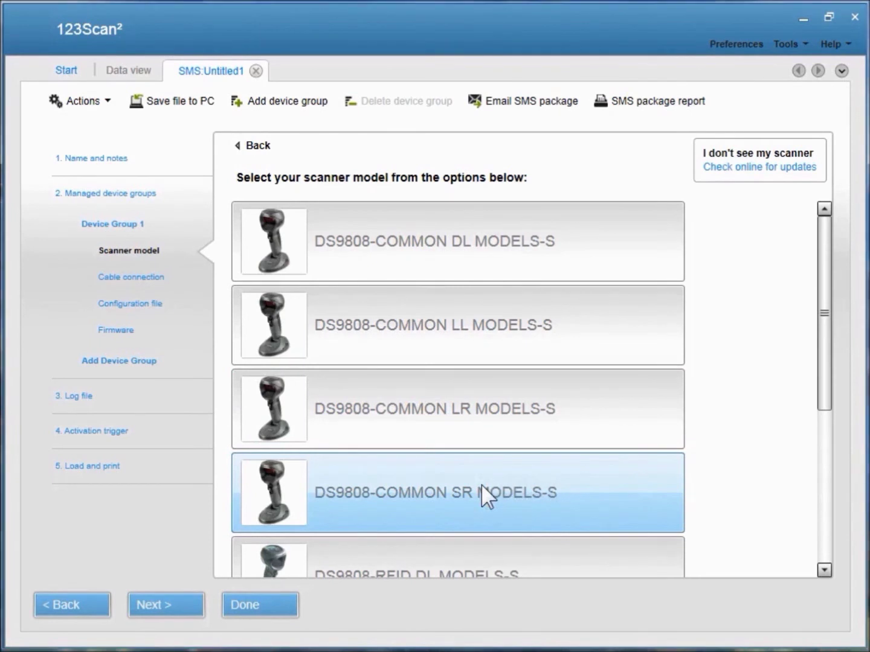
pyautogui.click(481, 485)
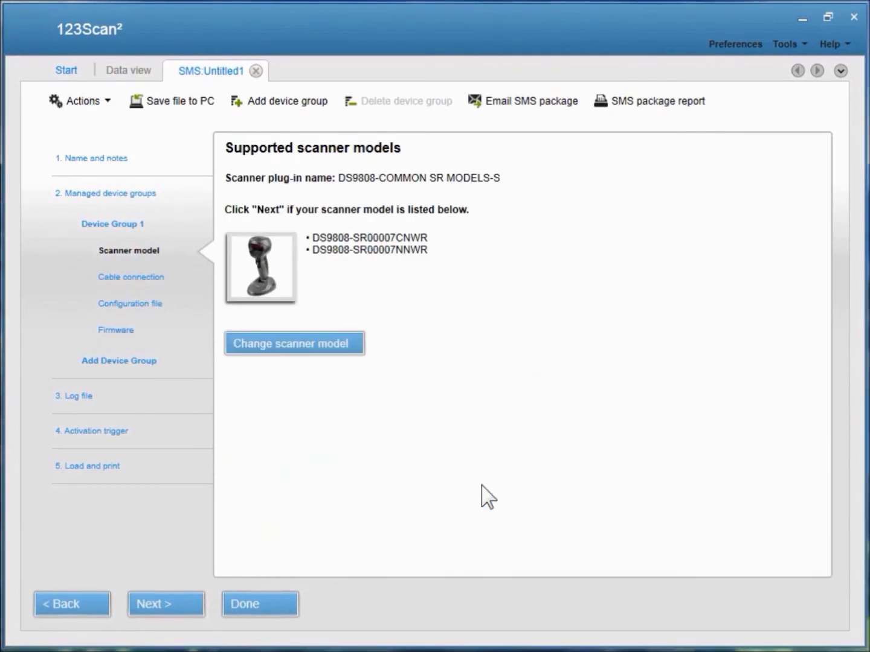
pyautogui.click(179, 599)
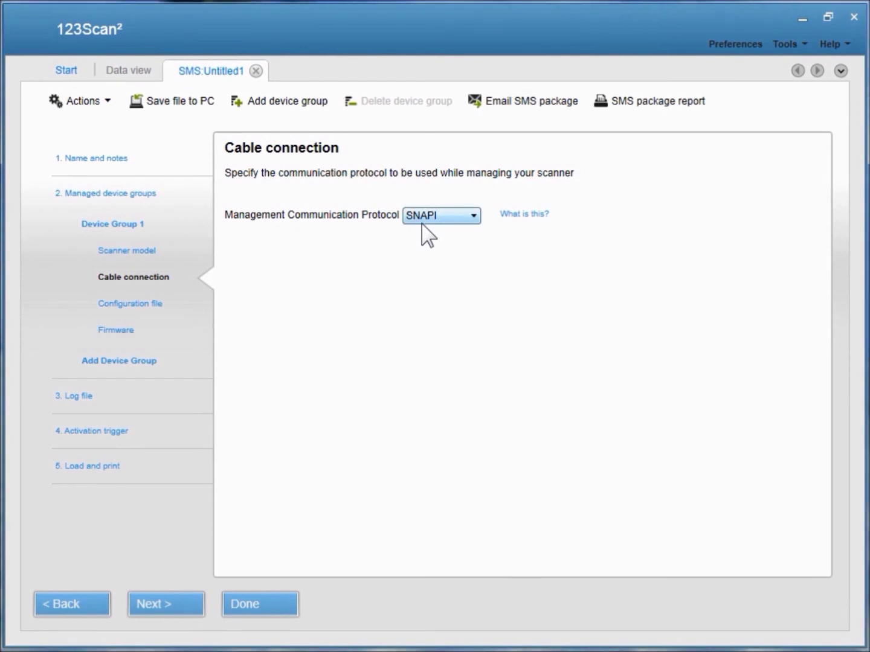
# Review the protocol help, keep SNAPI, and continue to the configuration file step
pyautogui.click(508, 216)
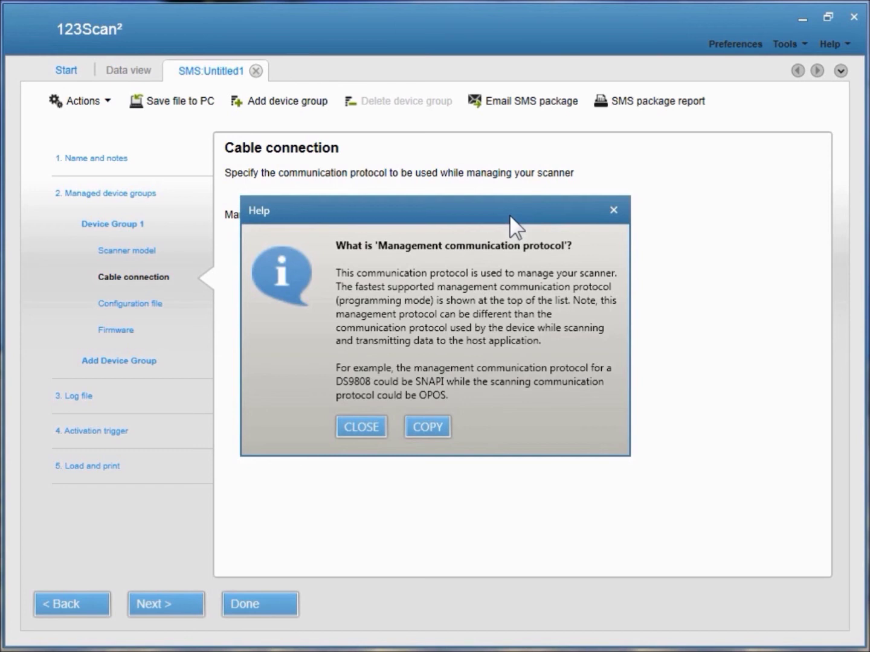
pyautogui.click(343, 428)
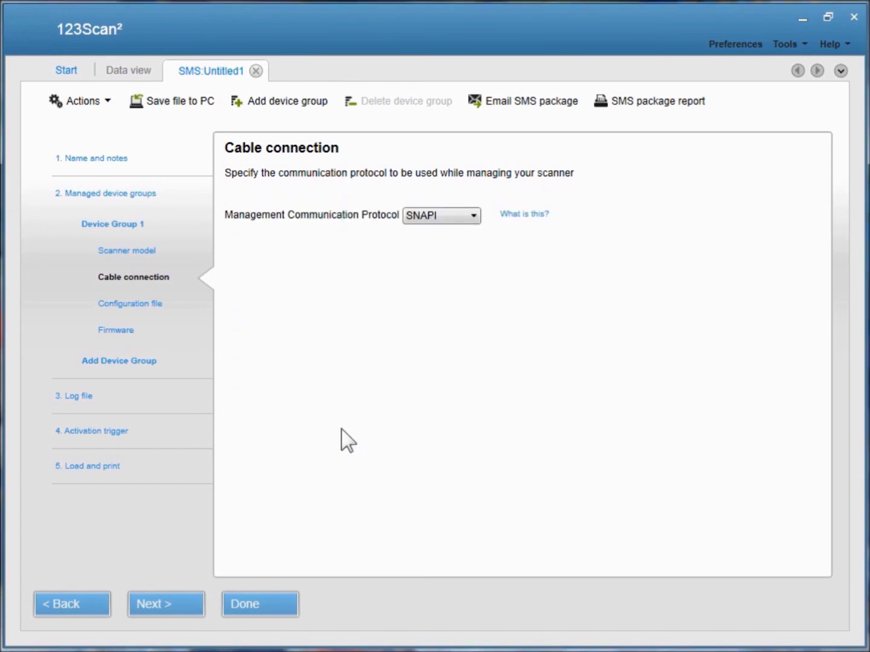
pyautogui.click(143, 602)
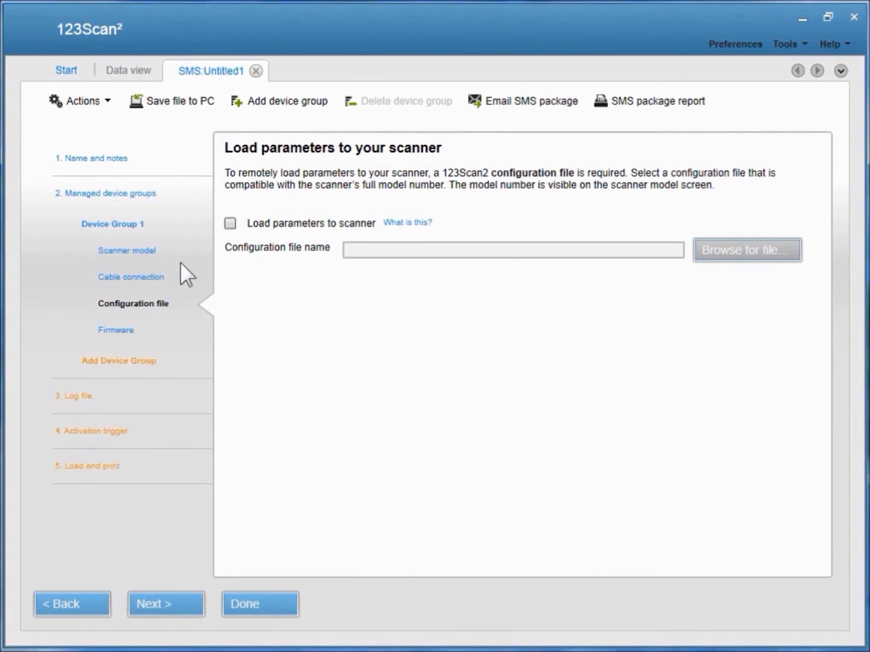
# Enable loading parameters from the DS9808 Test 1 .scncfg file and continue to firmware
pyautogui.click(230, 224)
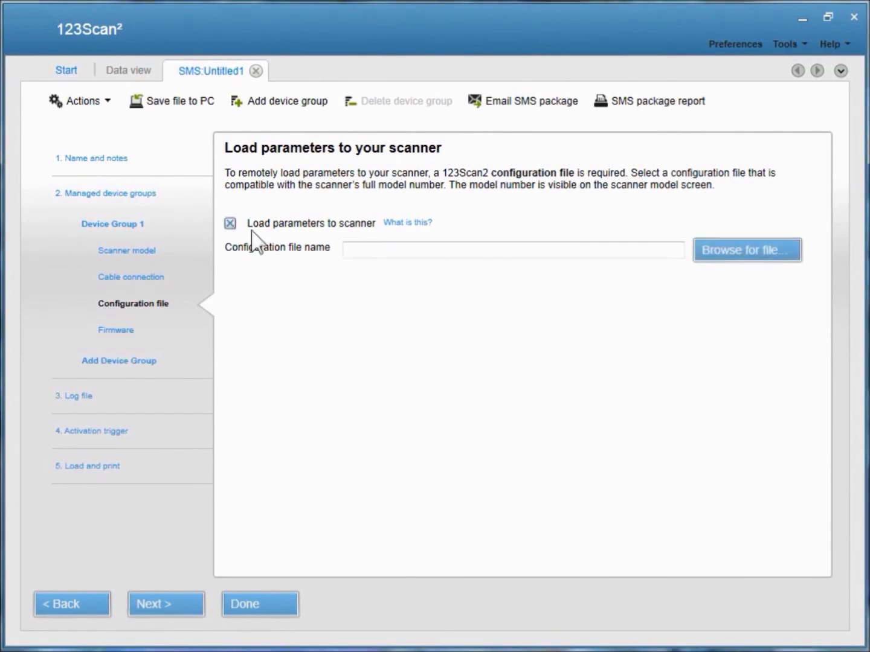
pyautogui.click(749, 250)
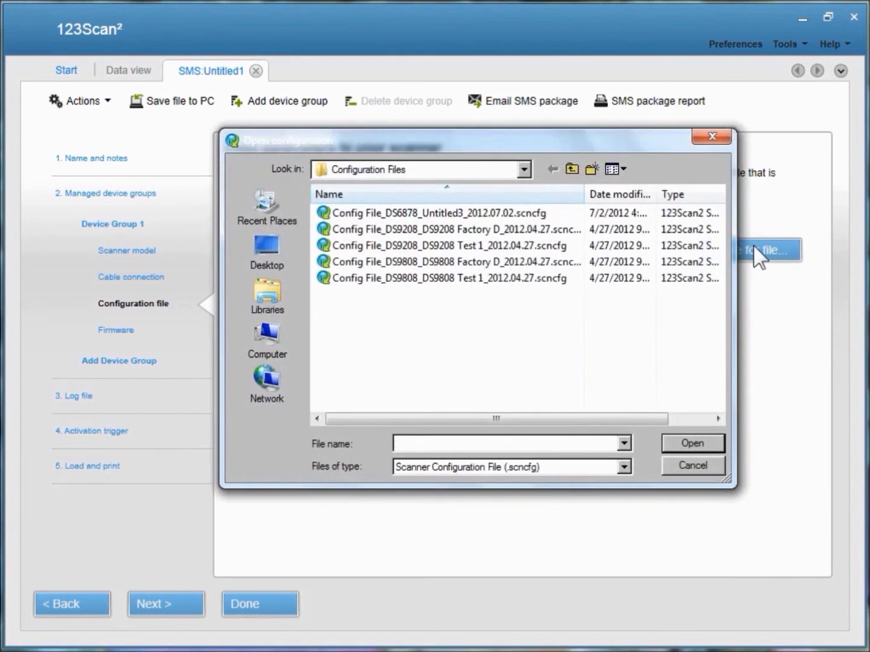
pyautogui.doubleClick(498, 278)
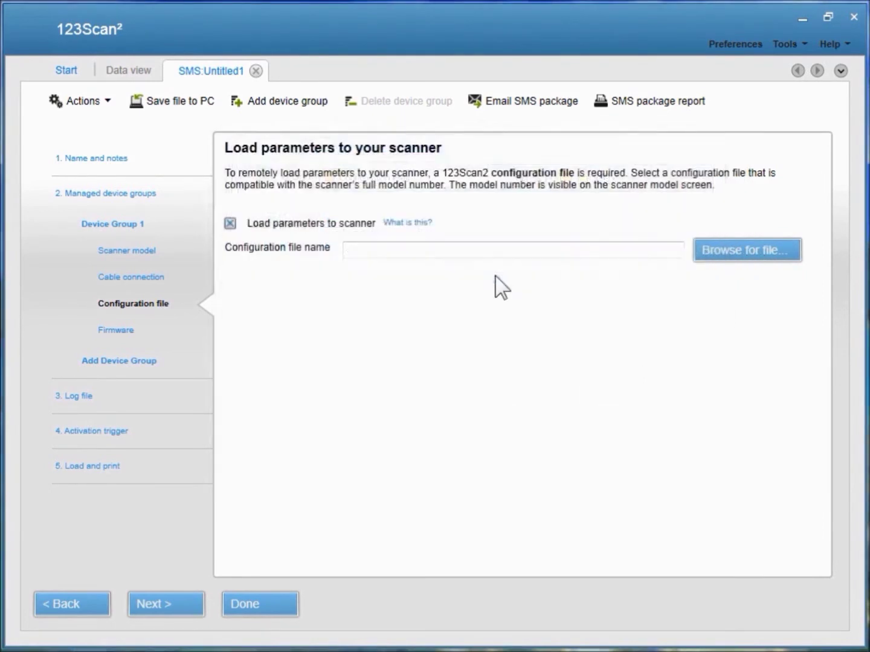
pyautogui.click(175, 603)
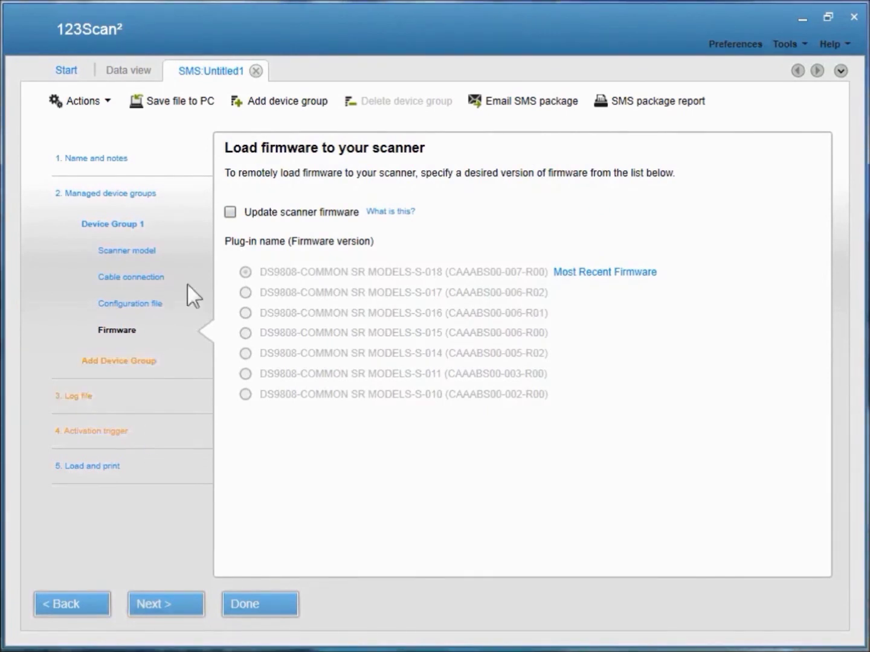
# Enable scanner firmware update with the most recent S-018 firmware and continue
pyautogui.click(230, 213)
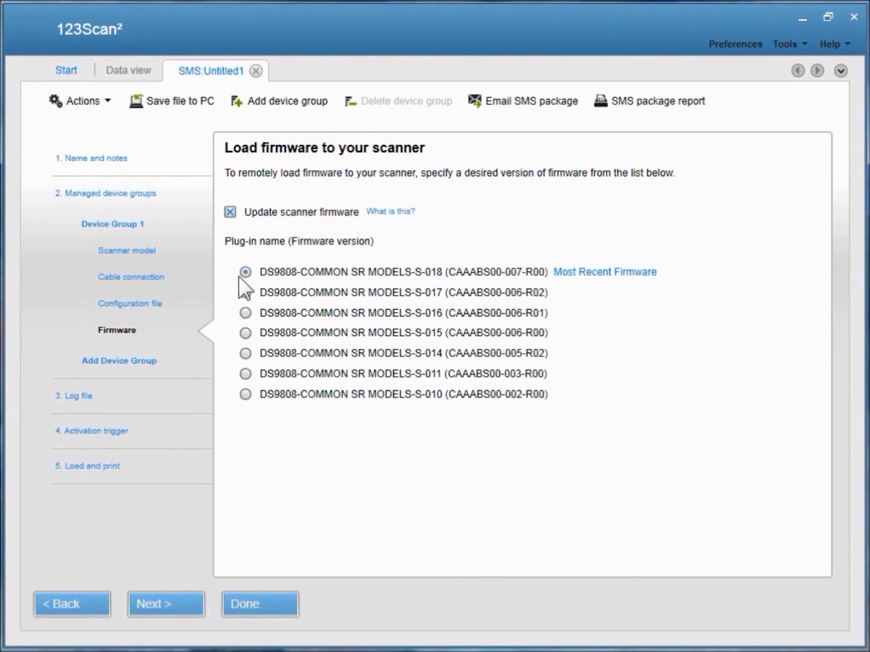
pyautogui.click(161, 604)
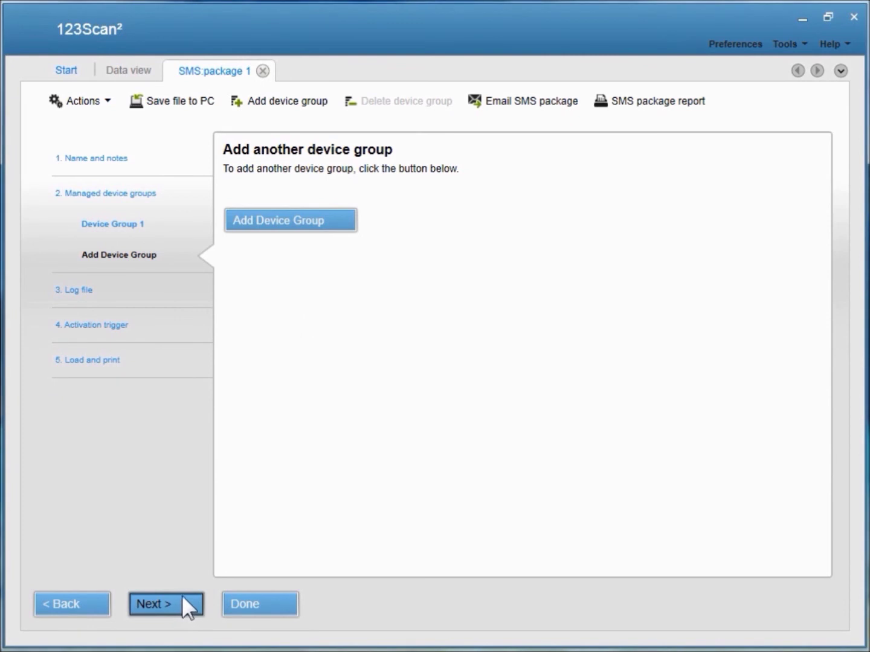
# Go to the log file settings and read and copy the Log method help text
pyautogui.click(184, 604)
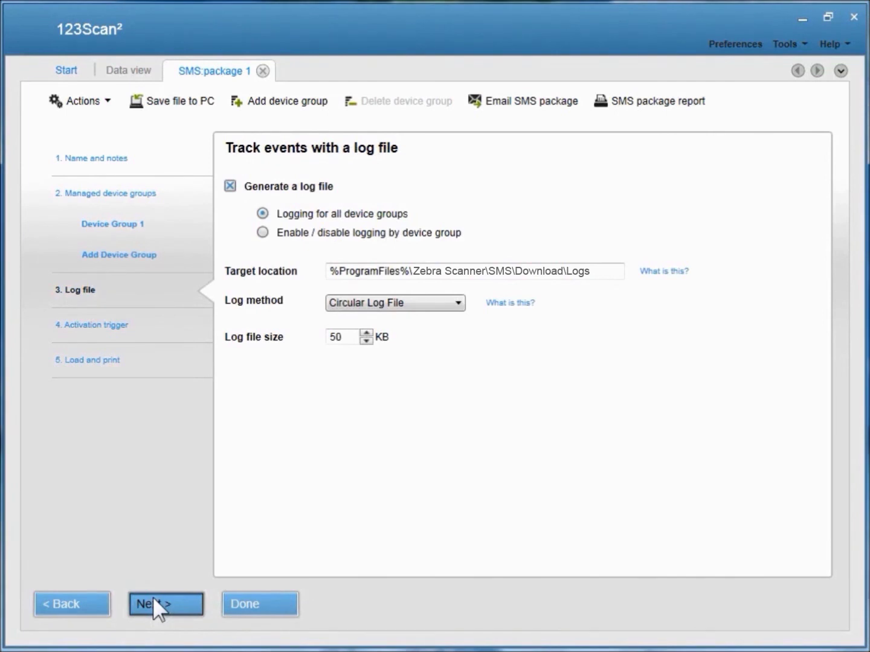
pyautogui.click(514, 304)
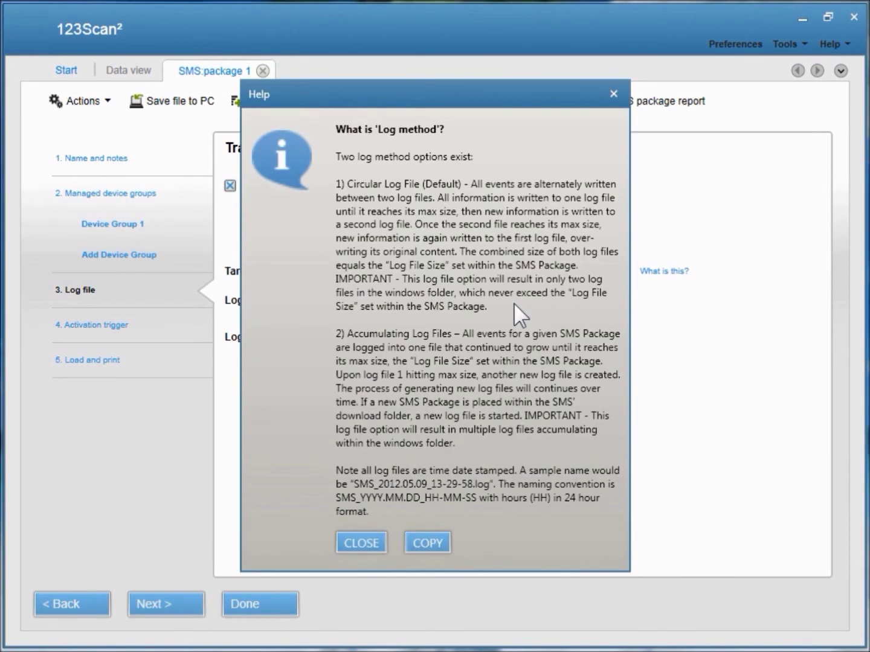
pyautogui.click(420, 539)
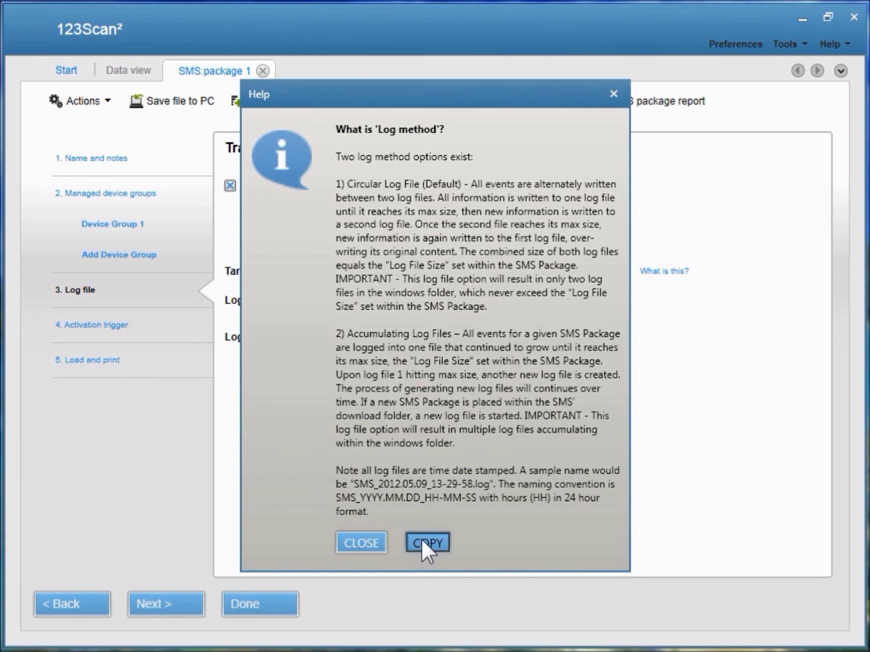
pyautogui.click(364, 543)
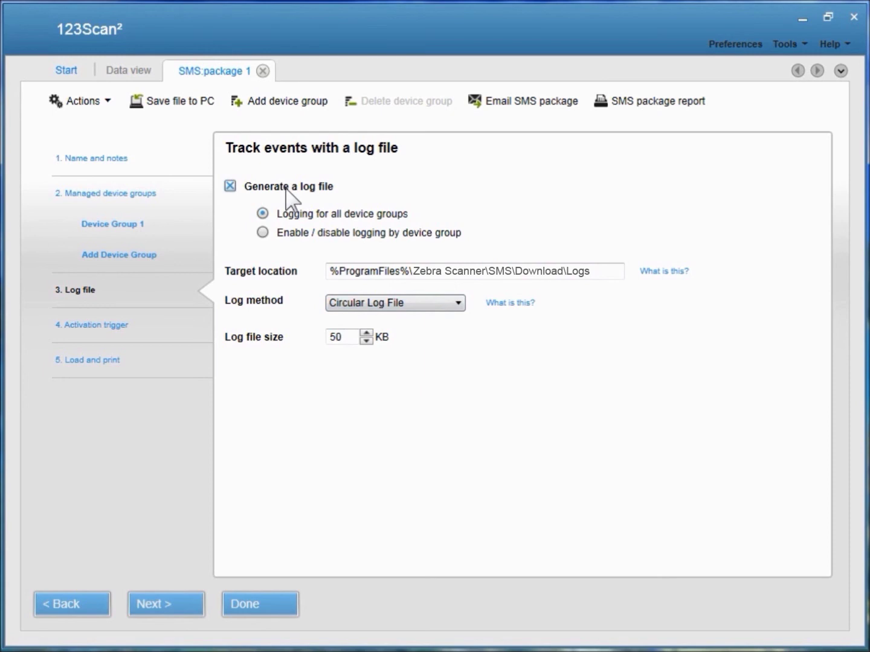
# Keep the 50 KB circular log for all device groups and continue to activation trigger
pyautogui.moveTo(287, 192)
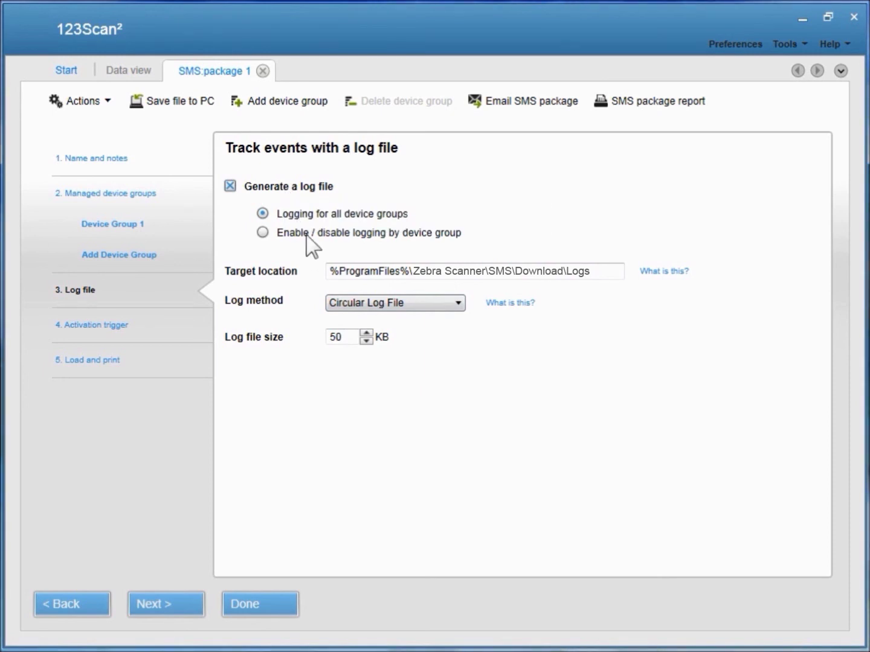
pyautogui.click(305, 235)
pyautogui.click(293, 216)
pyautogui.click(155, 607)
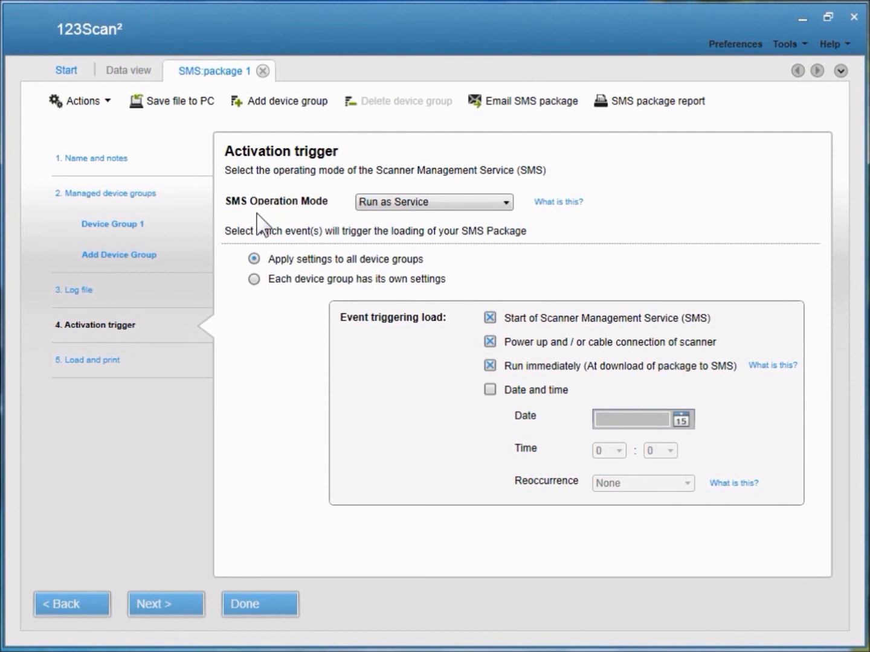
pyautogui.click(562, 203)
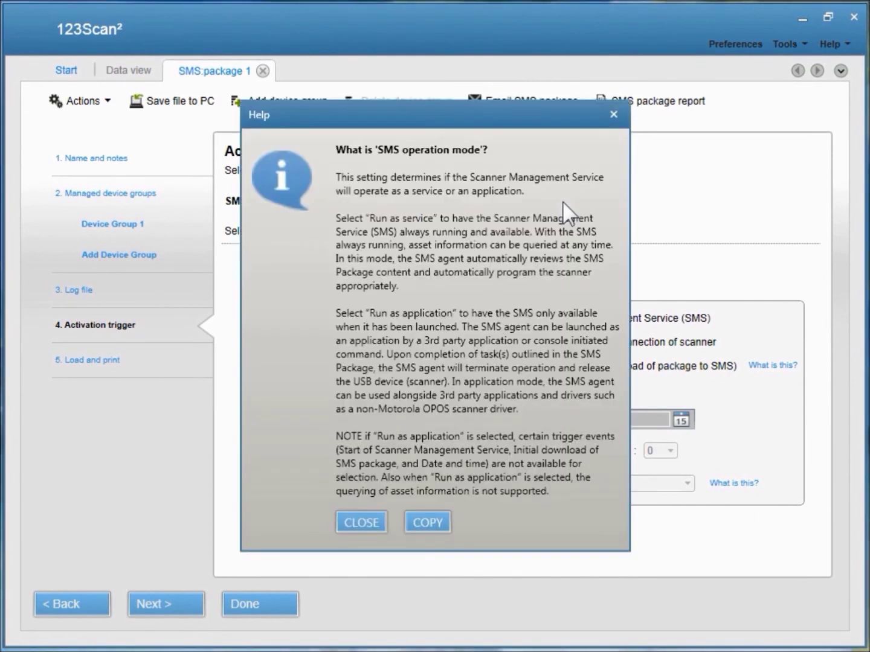
pyautogui.click(611, 115)
pyautogui.click(507, 202)
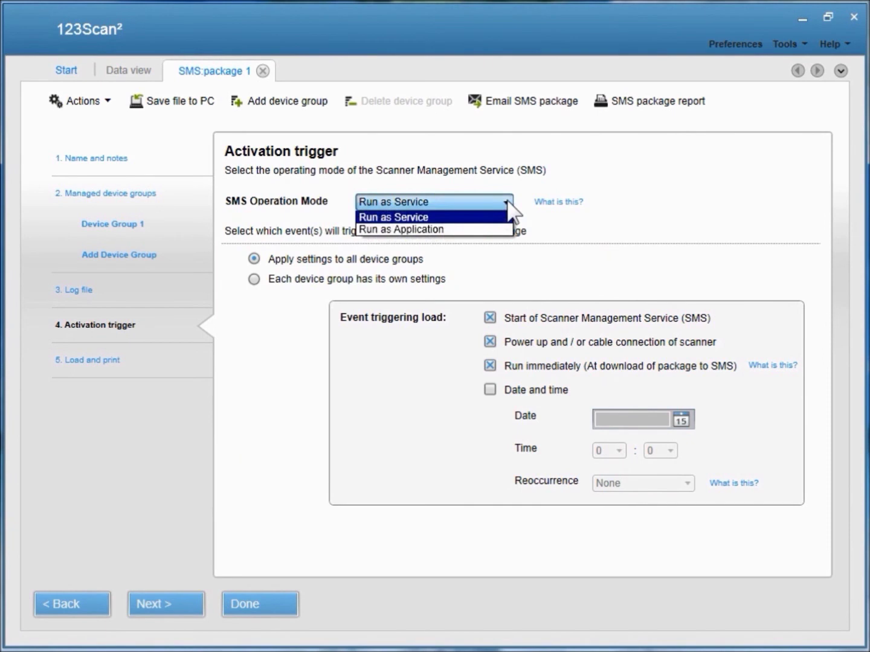
pyautogui.click(449, 230)
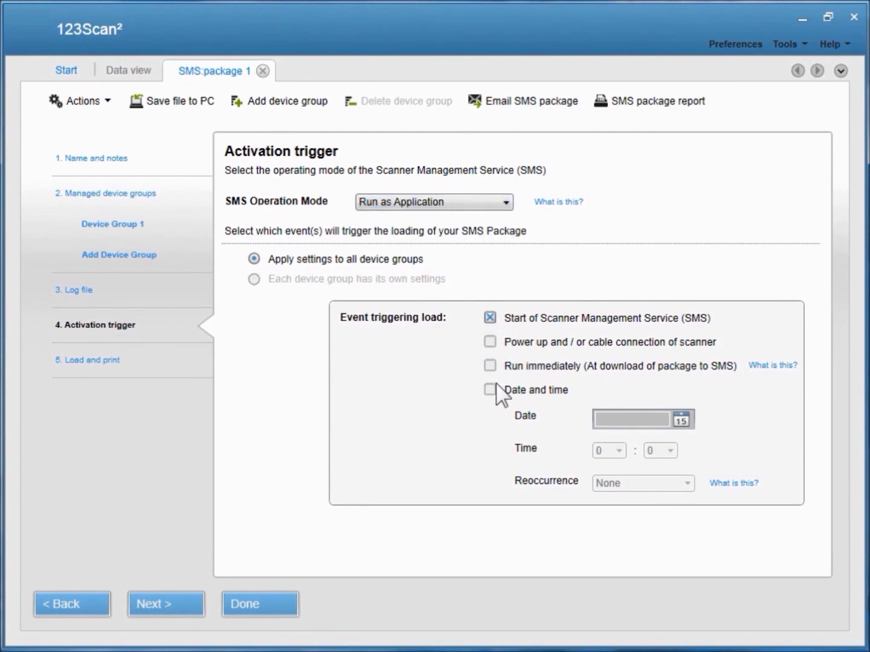
pyautogui.click(505, 204)
pyautogui.click(490, 217)
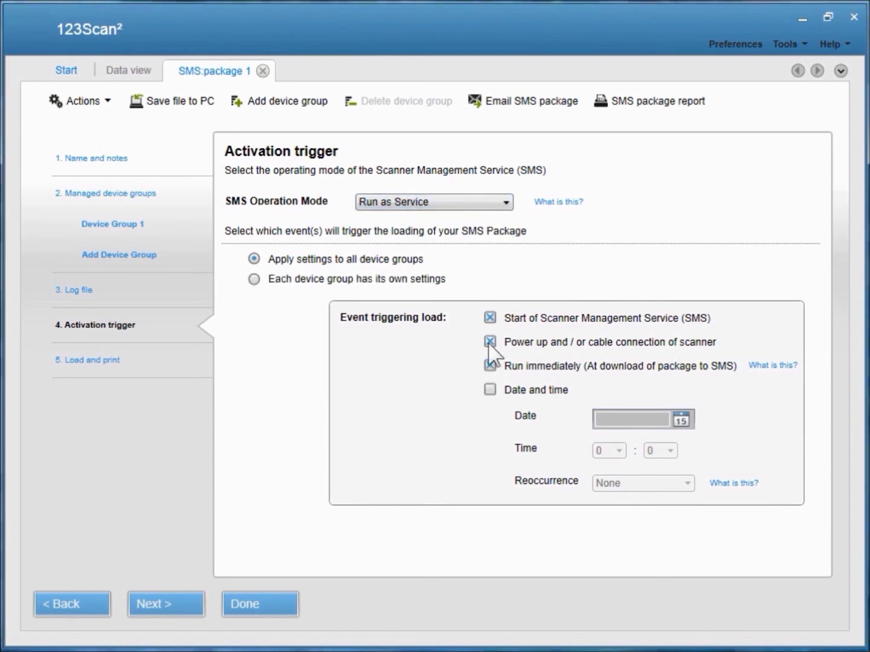